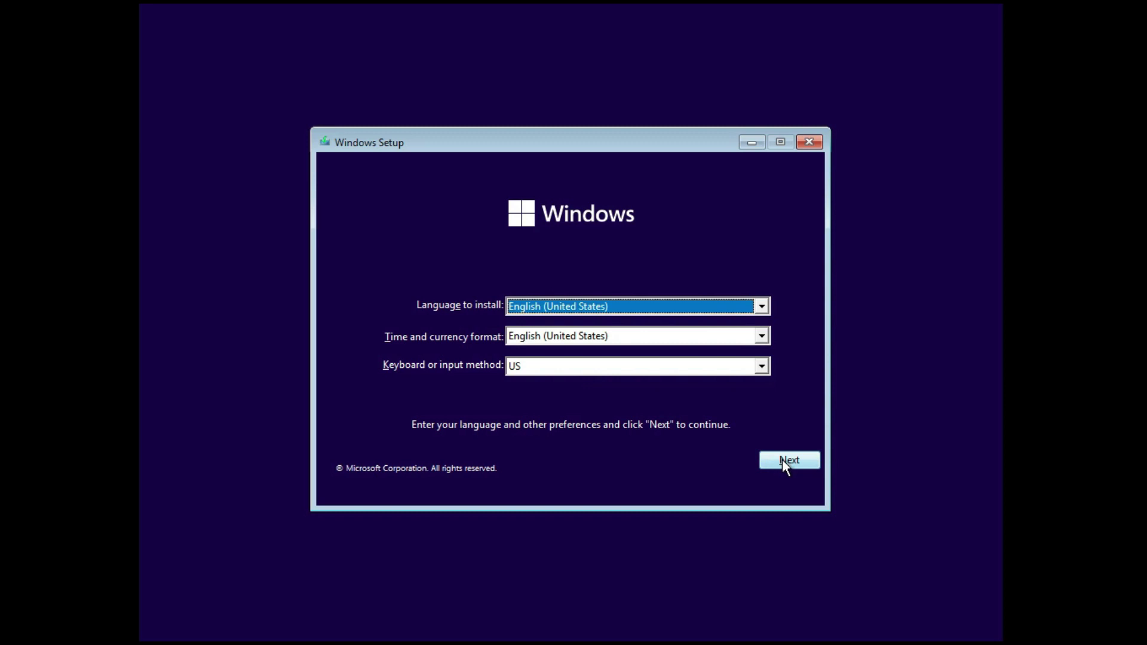
Step: Start the Windows installation with English (United States) language settings and continue without a product key
left_click(785, 461)
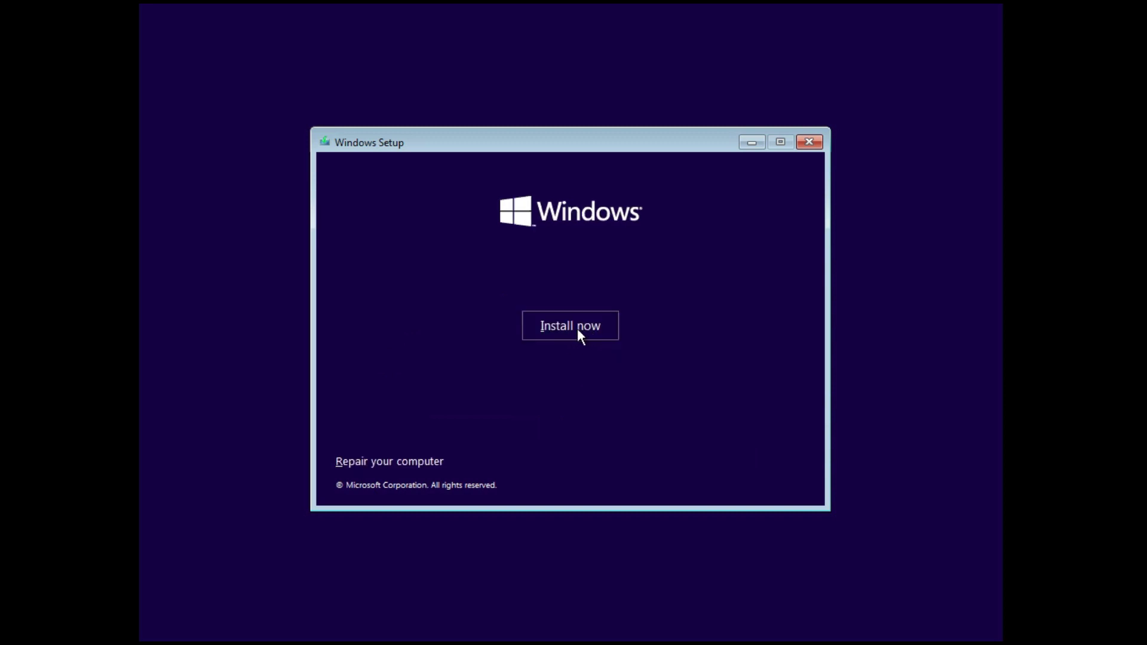
left_click(577, 329)
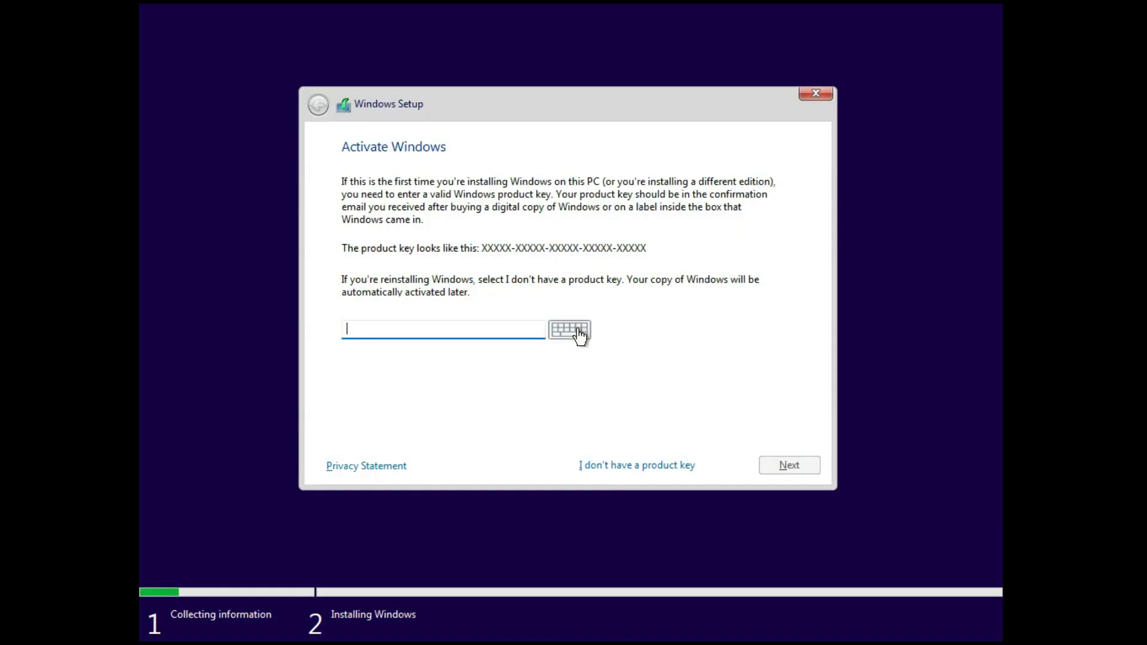
left_click(666, 471)
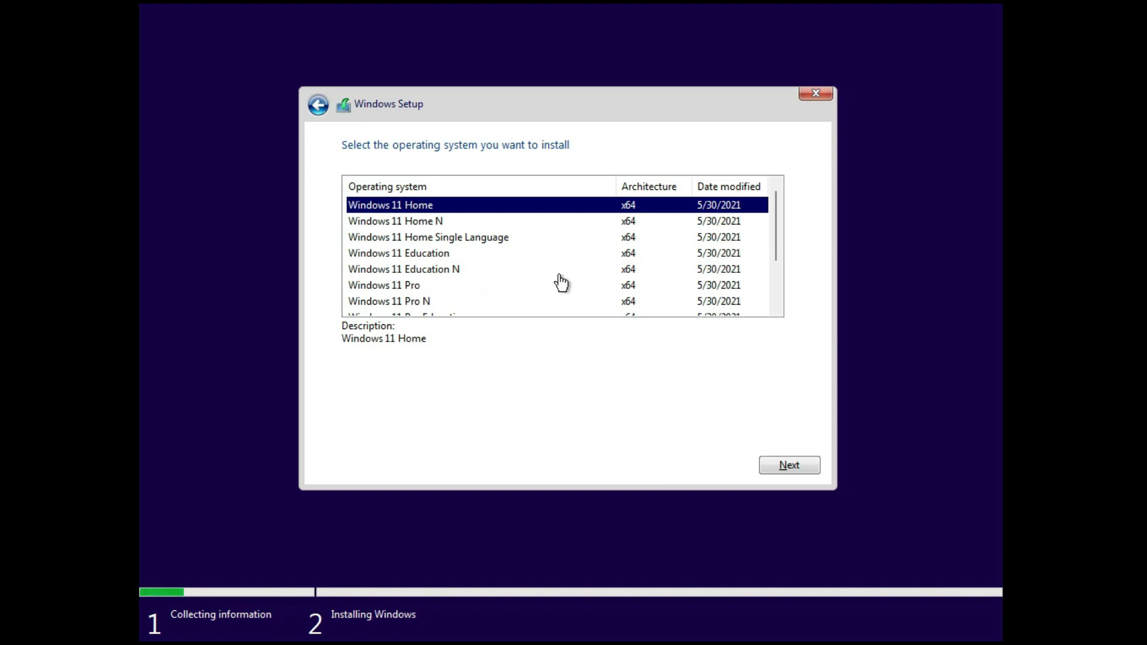
Step: Review the available Windows 11 editions and choose Windows 11 Pro as the operating system to install
scroll(528, 234, "down", 2)
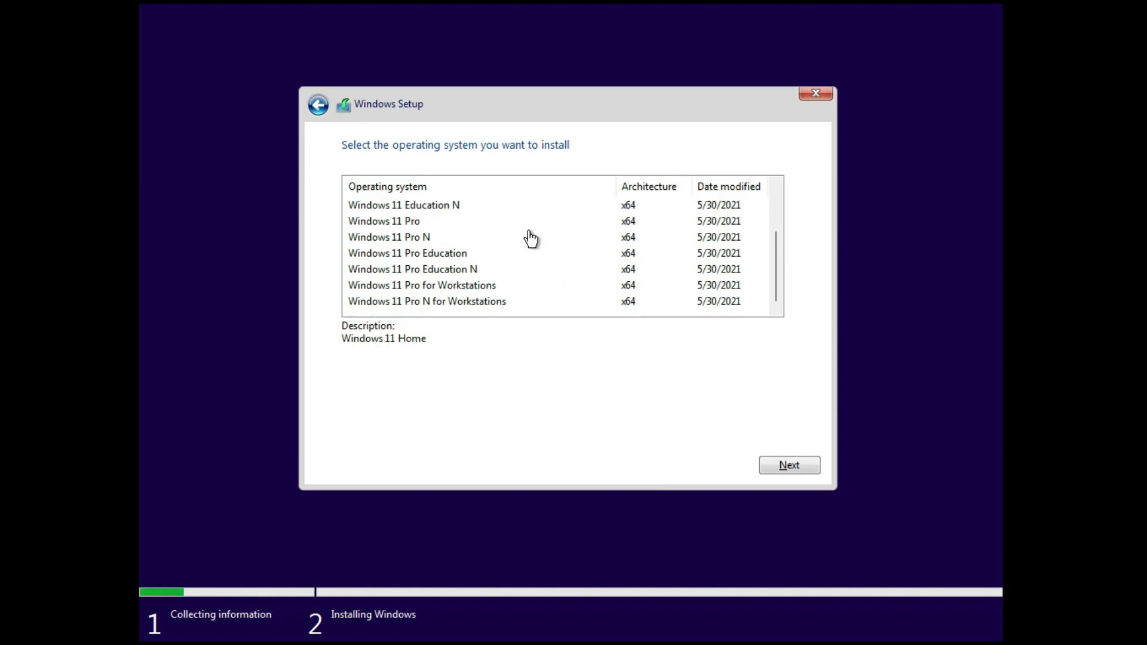
scroll(534, 249, "up", 2)
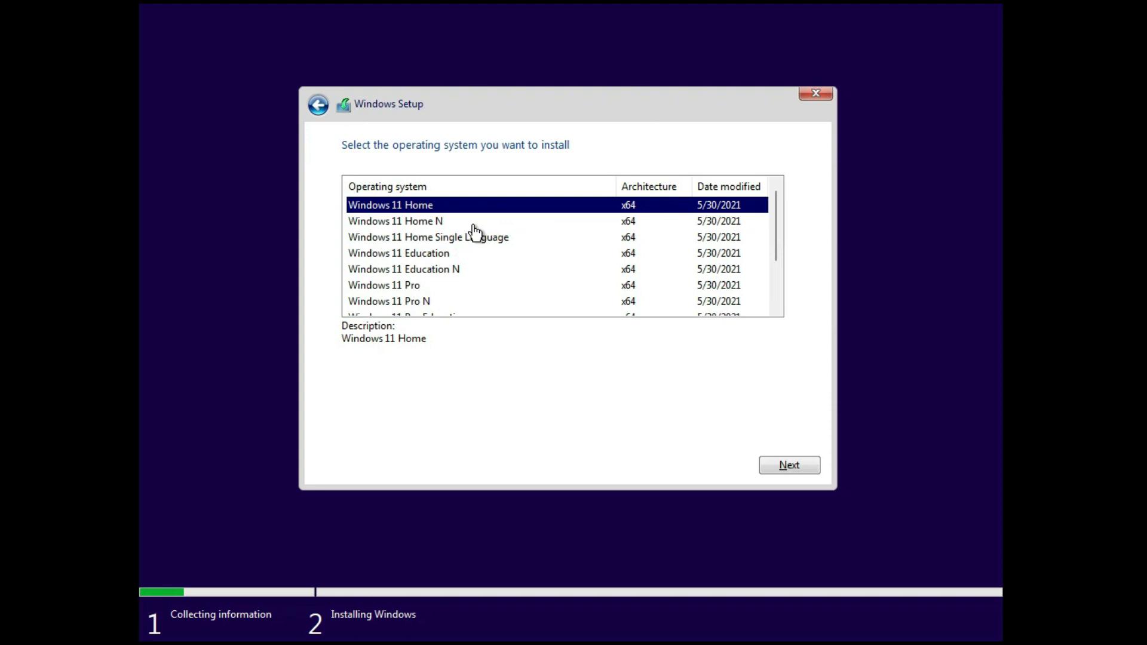
scroll(473, 235, "down", 2)
scroll(468, 302, "up", 2)
left_click(383, 293)
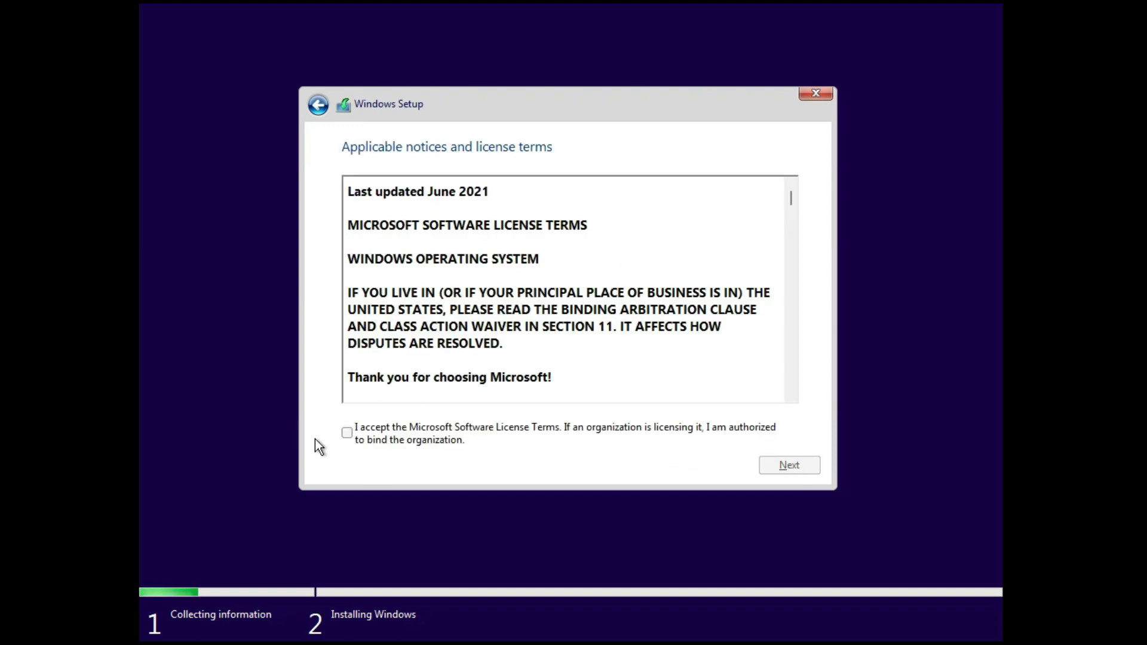
Step: Accept the Microsoft license terms and start a custom installation on Drive 0 Unallocated Space
left_click(349, 434)
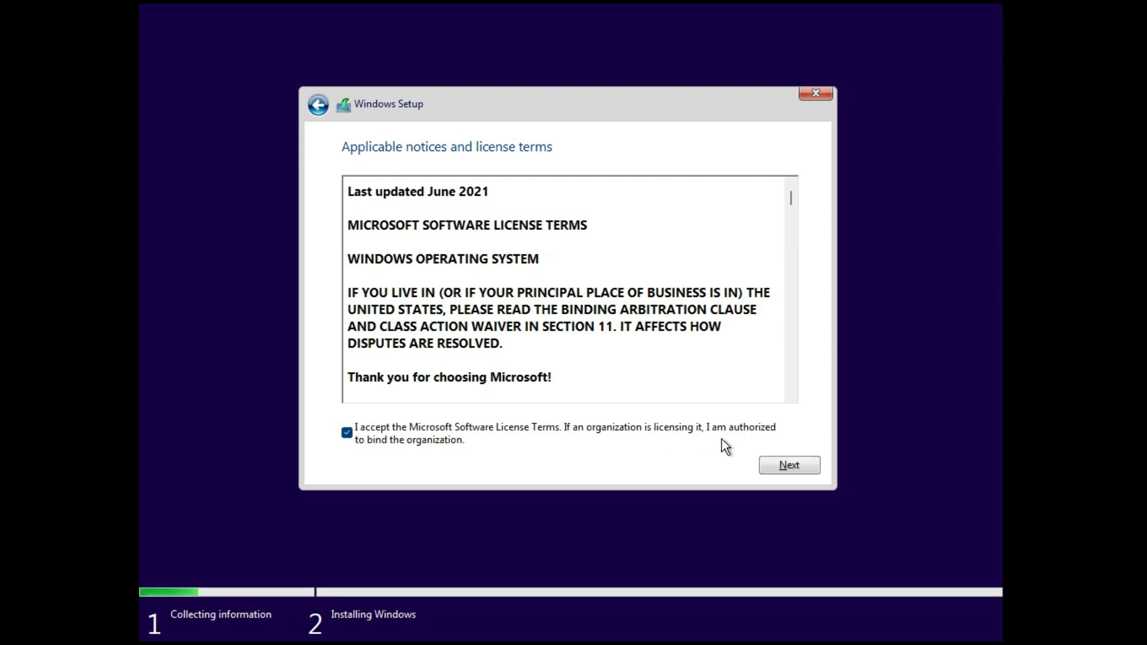
left_click(790, 468)
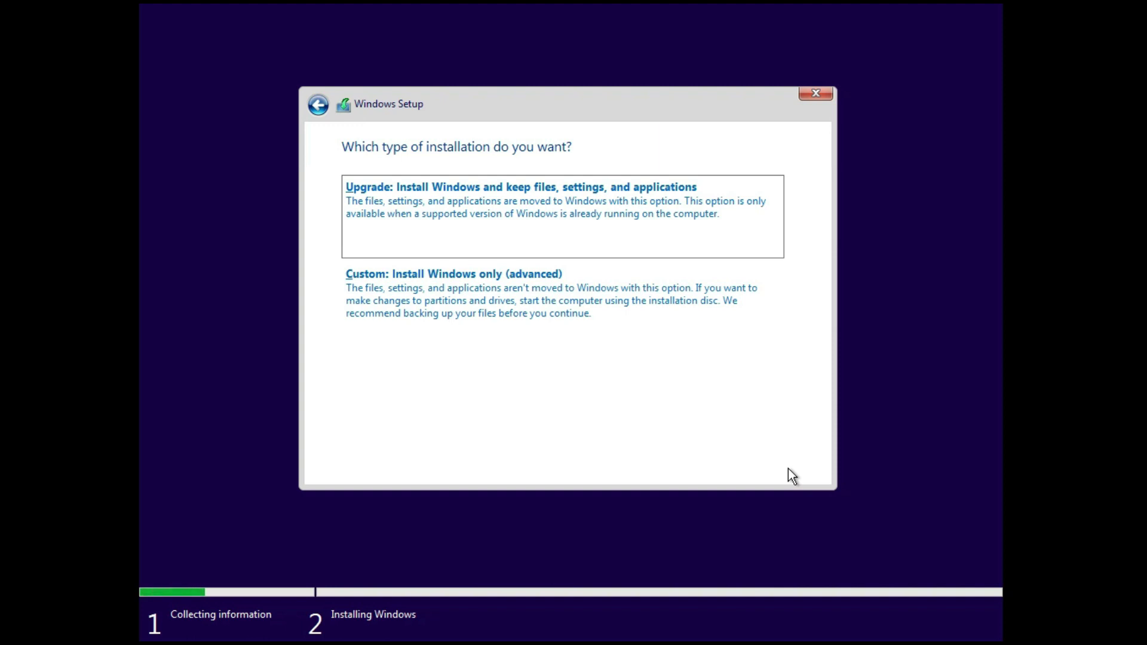
left_click(433, 293)
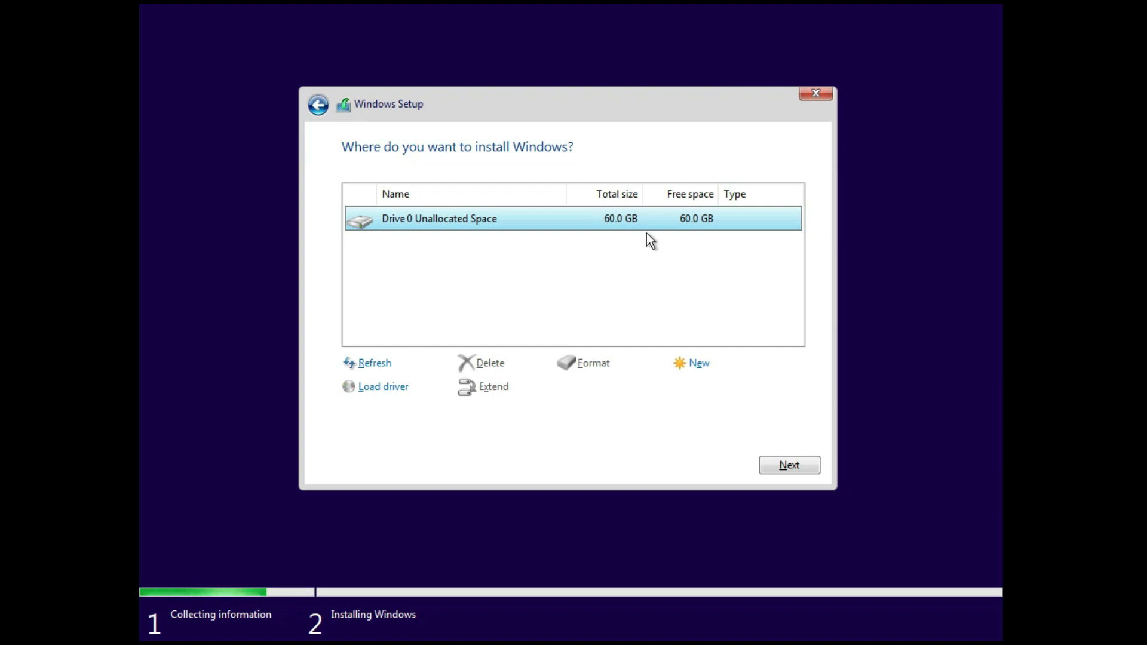
left_click(793, 462)
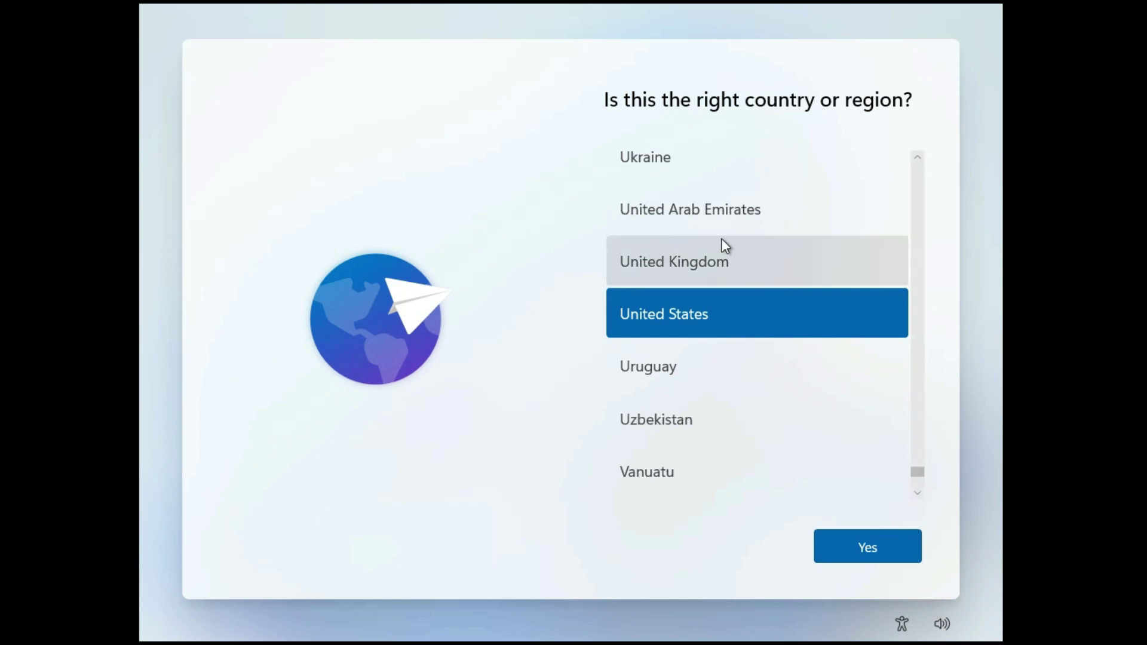
Step: Confirm United States as the country or region for the device
scroll(776, 354, "up", 1)
scroll(780, 354, "down", 1)
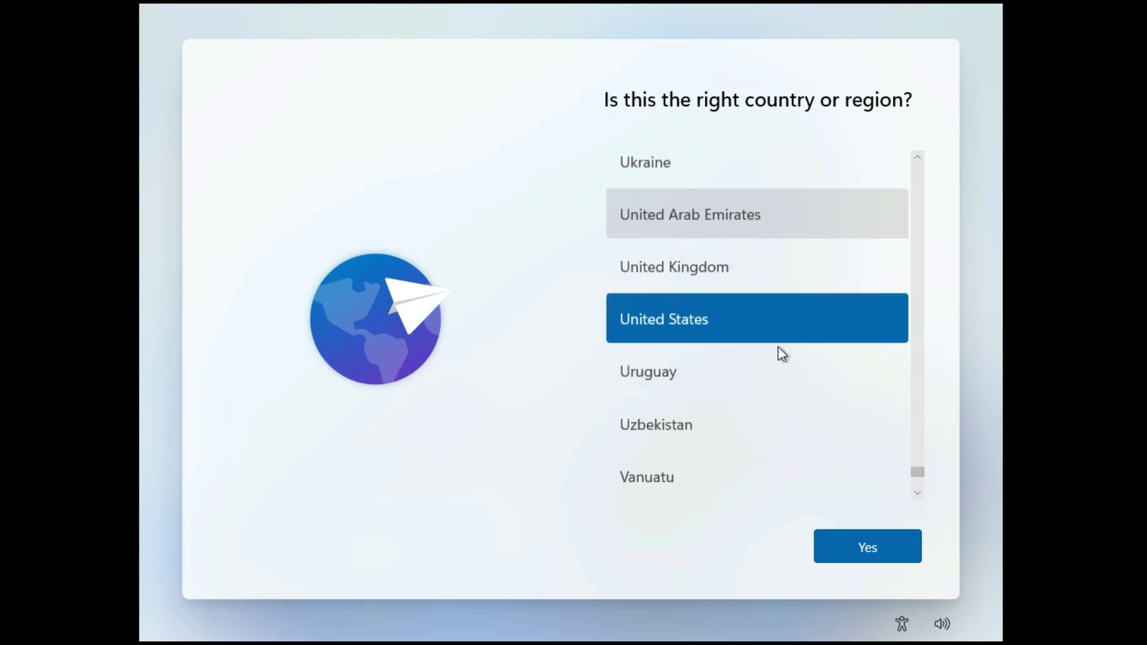
left_click(858, 549)
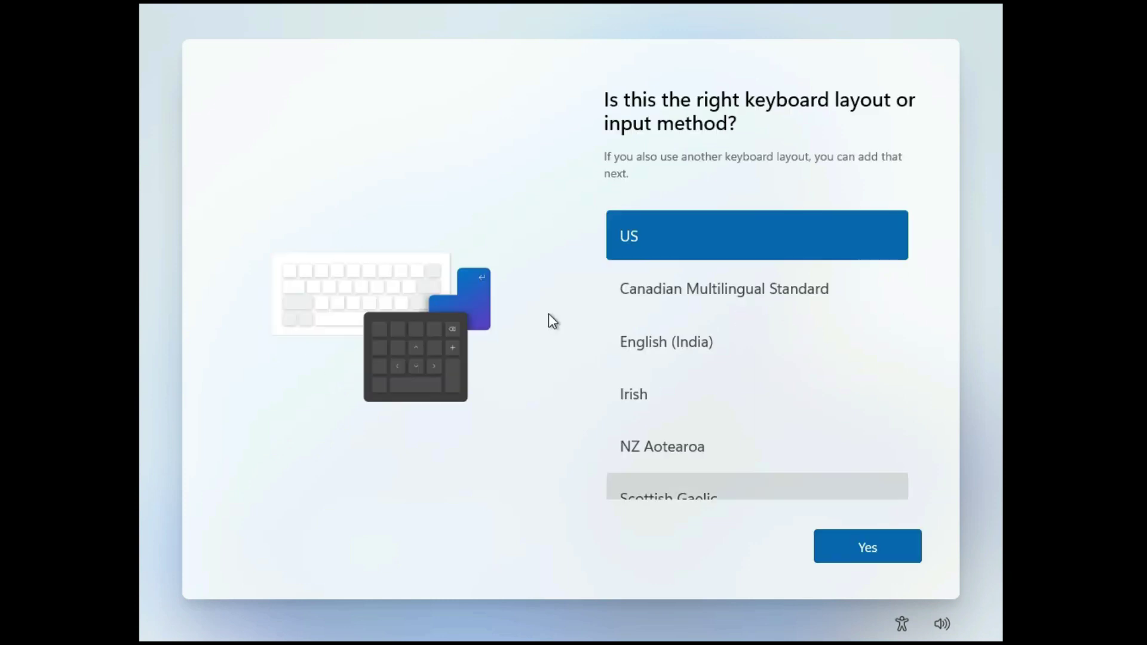
Step: Set the keyboard layout to English (India) and skip adding a second layout
left_click(679, 340)
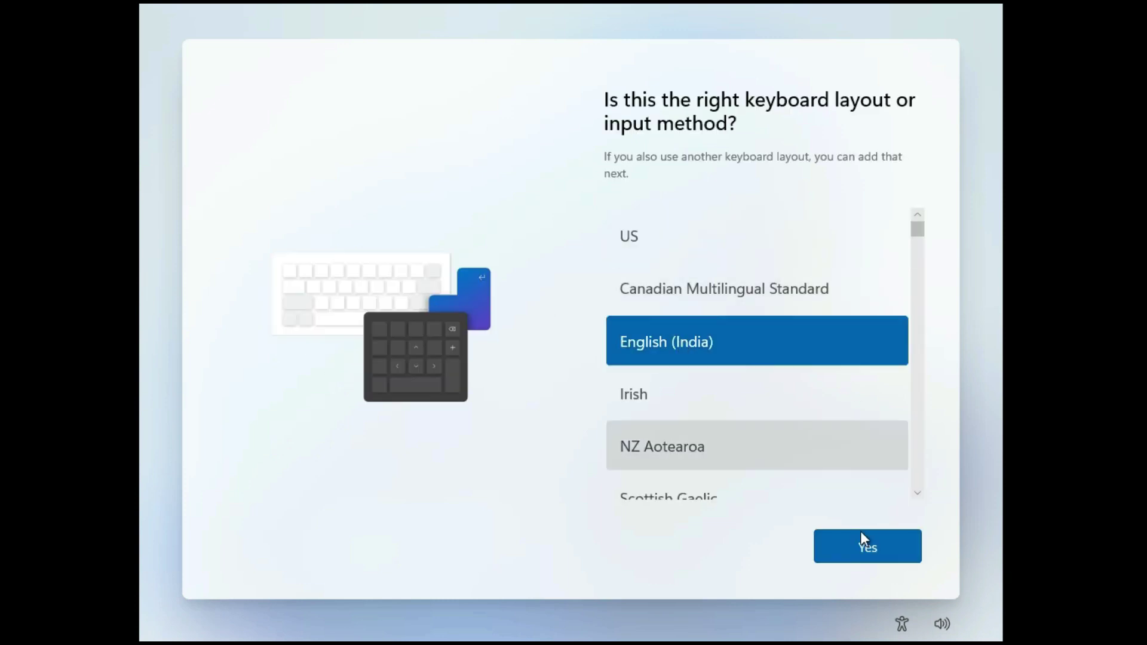
left_click(880, 556)
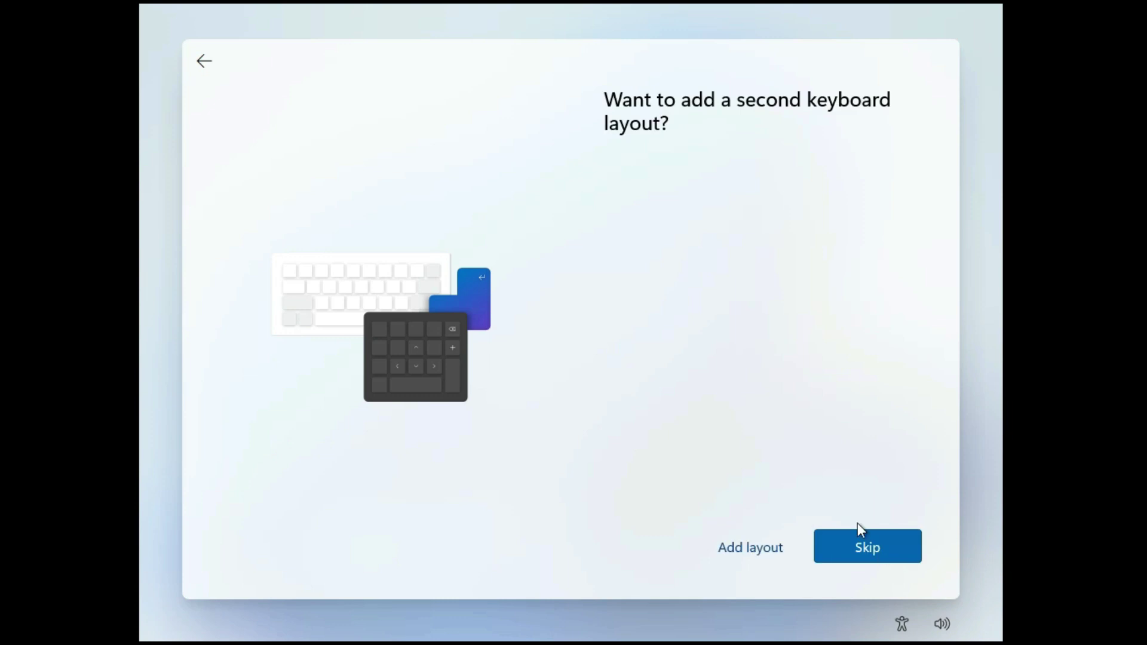
left_click(881, 548)
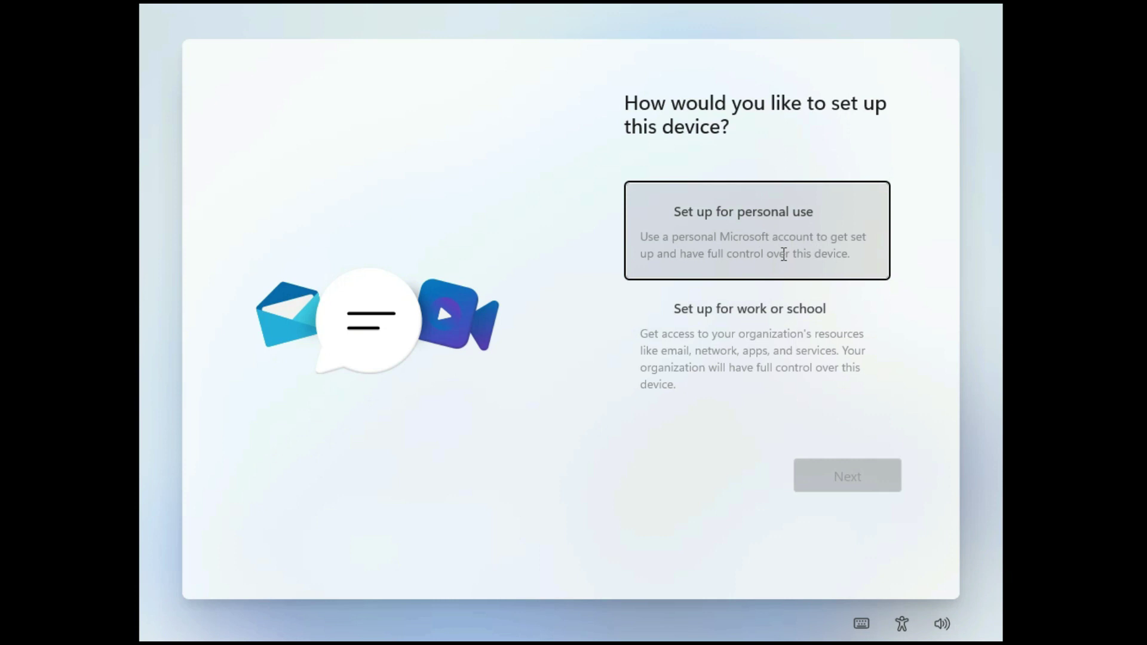
Step: Set the device up for personal use with a local account named TTR and a blank password
left_click(768, 249)
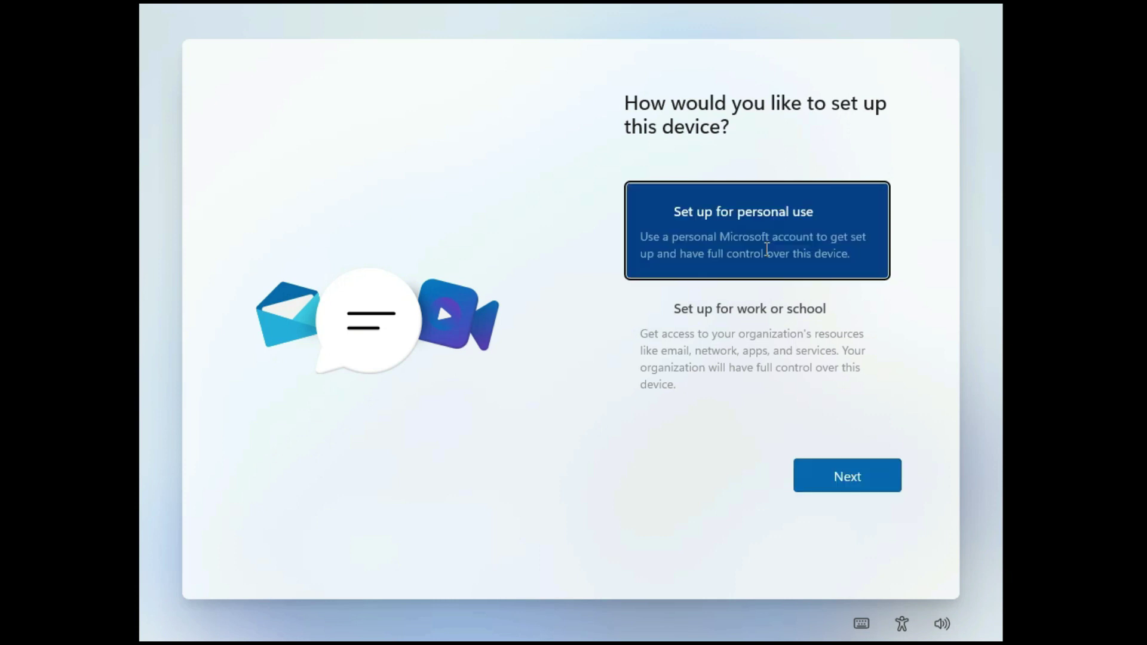
left_click(857, 483)
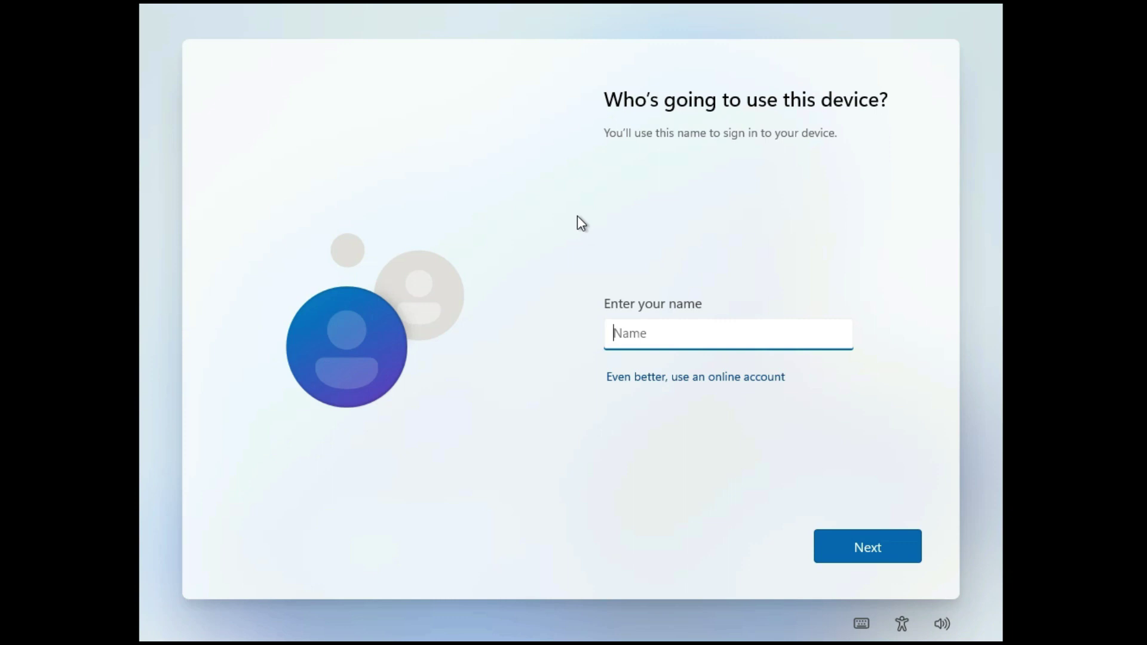
type("TTR")
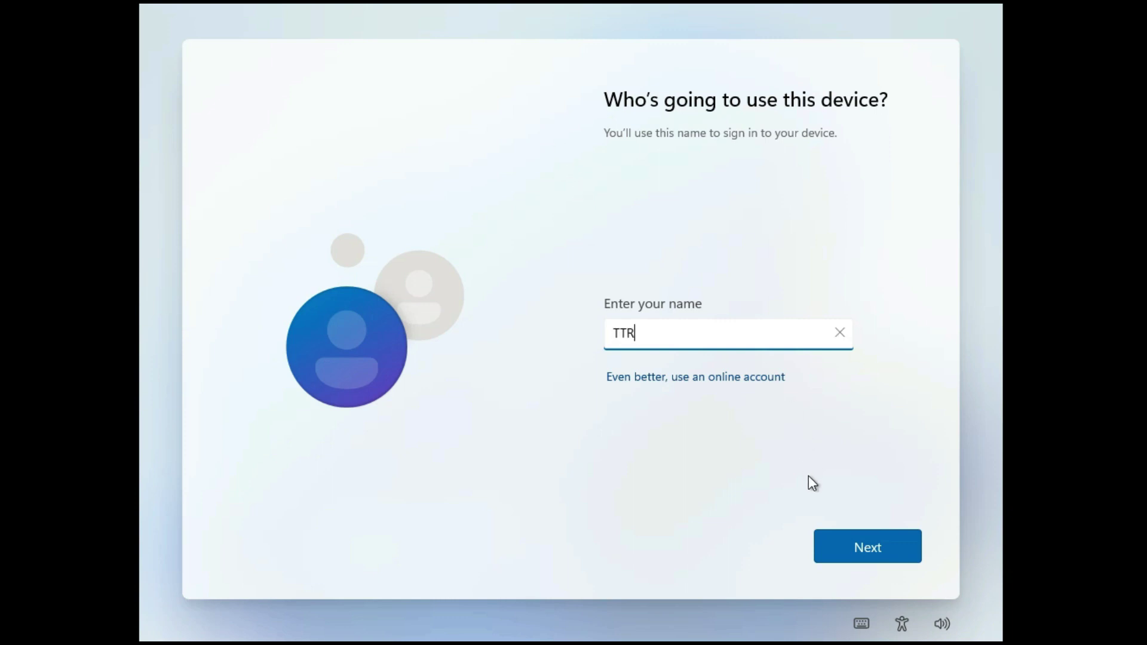
left_click(864, 550)
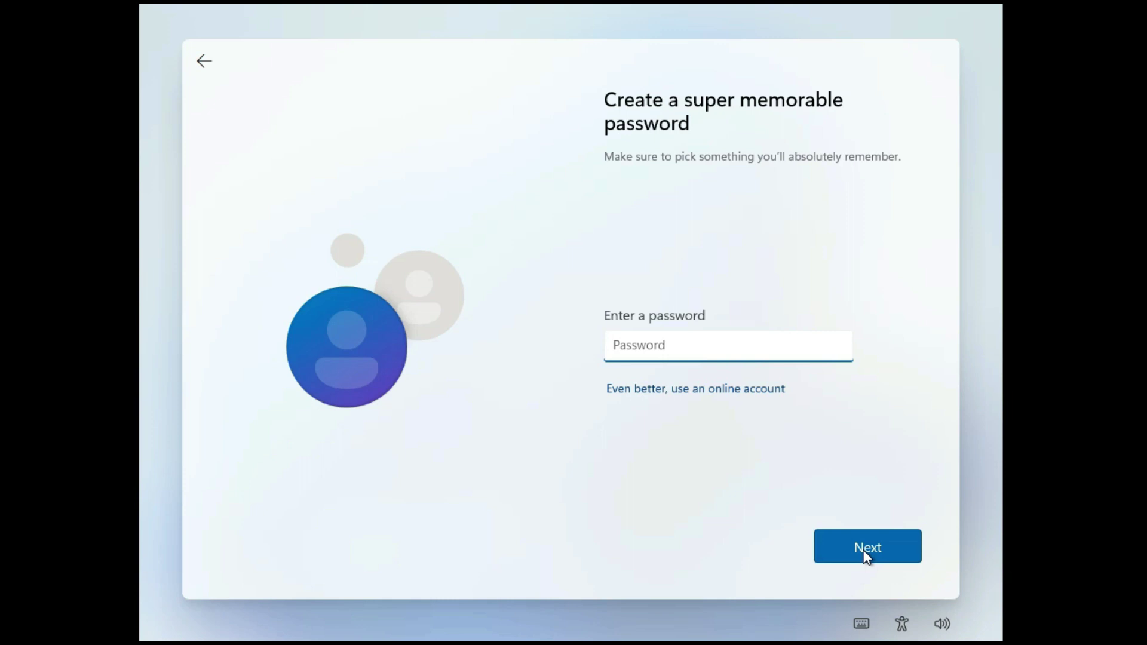
left_click(865, 555)
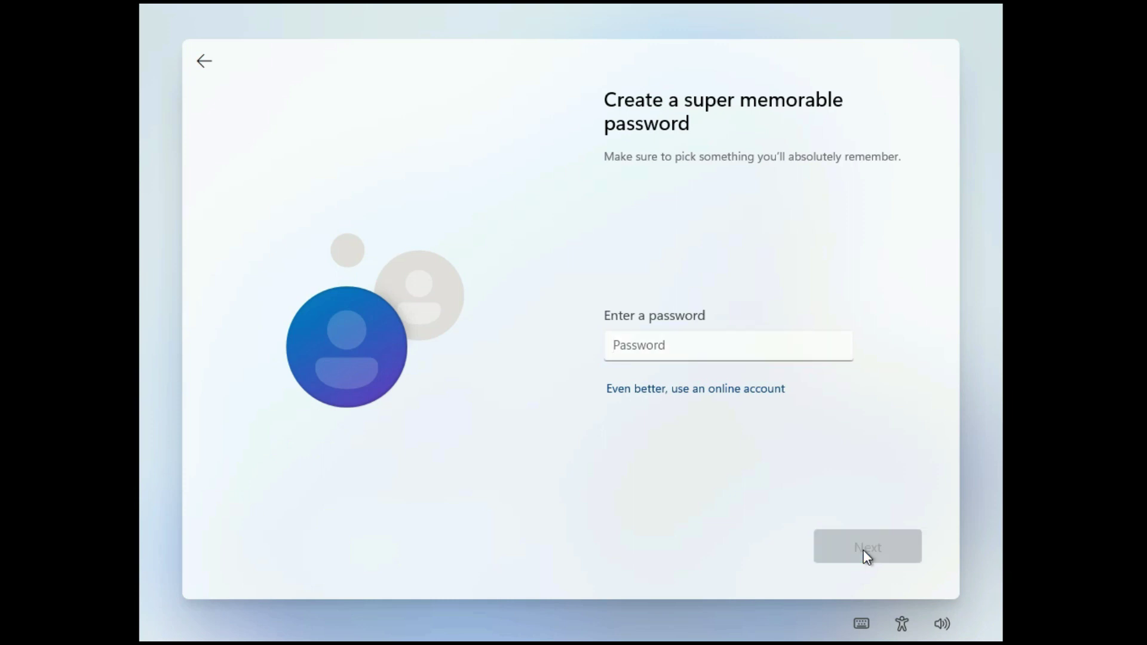
Step: Turn off location, Find my device, optional diagnostic data, inking and typing, tailored experiences and advertising ID, and accept the privacy settings
scroll(649, 345, "down", 3)
scroll(656, 354, "up", 3)
left_click(619, 315)
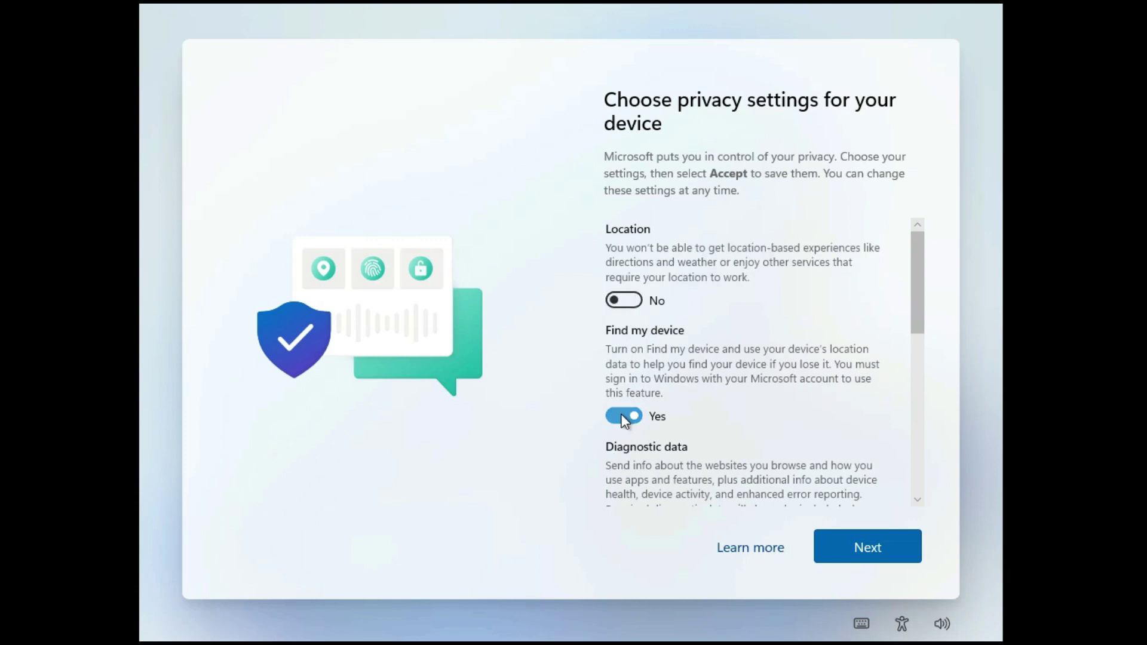
scroll(620, 445, "down", 3)
left_click(622, 336)
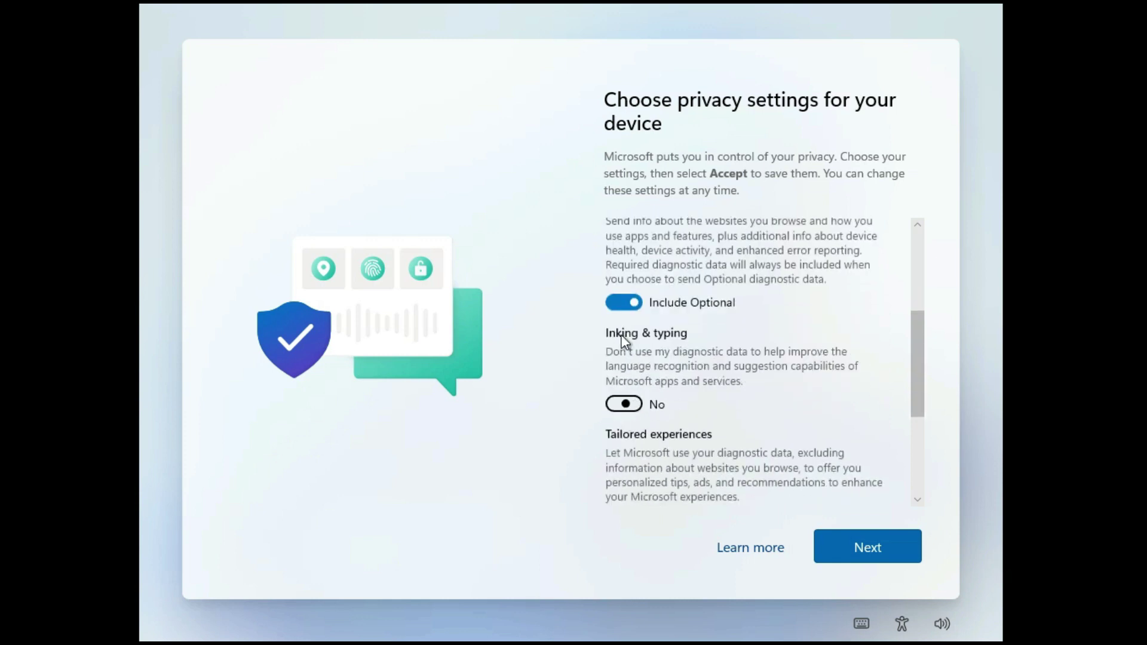
left_click(623, 302)
scroll(622, 382, "down", 3)
left_click(620, 414)
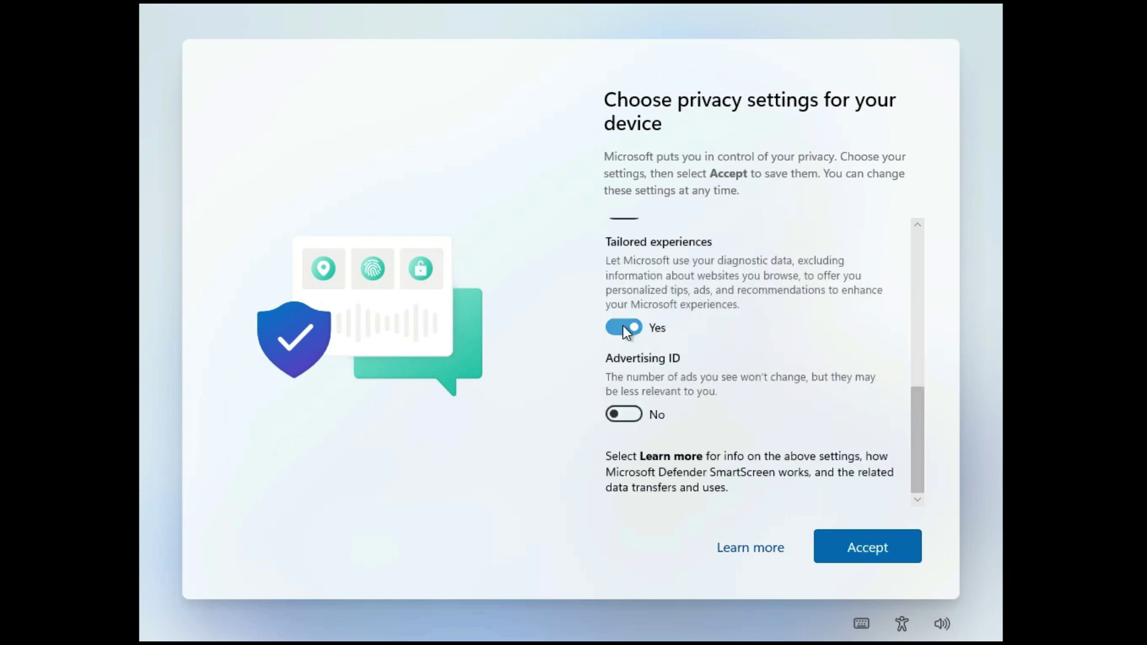
left_click(622, 326)
left_click(880, 547)
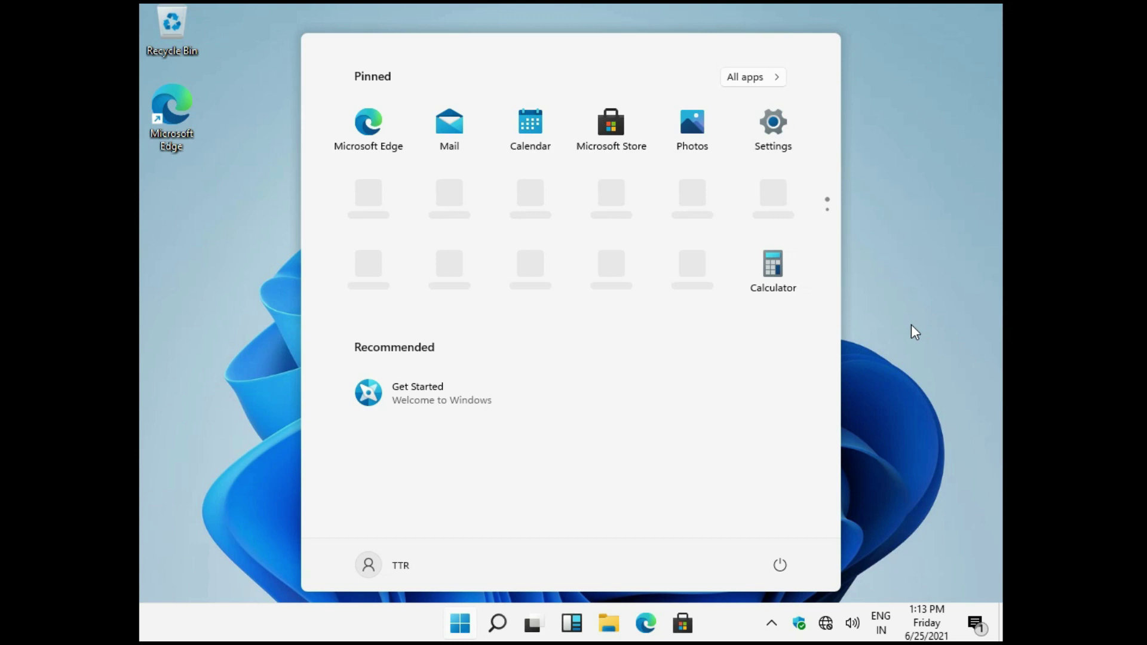
Step: Dismiss the Start menu and refresh the desktop
left_click(895, 277)
right_click(587, 127)
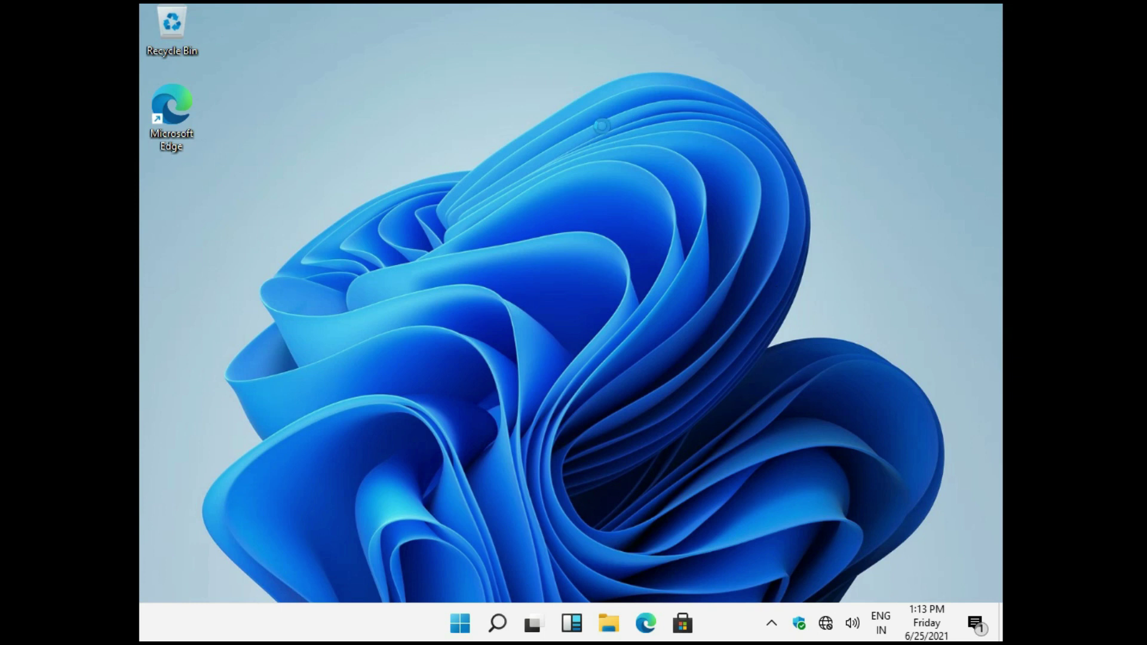
left_click(528, 180)
right_click(447, 133)
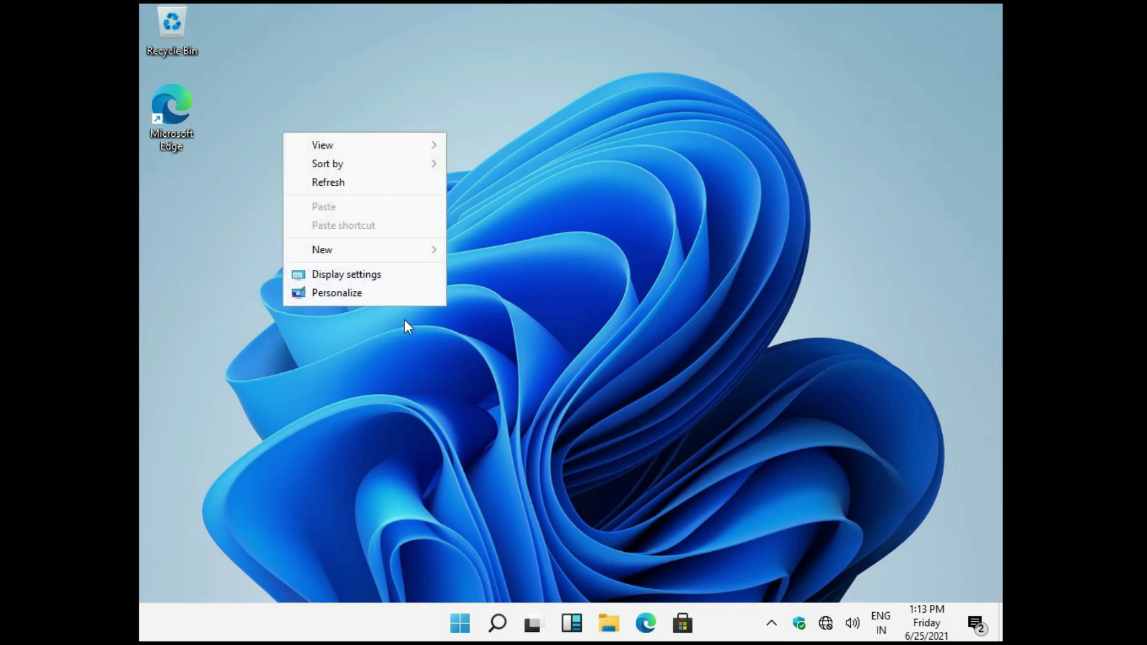
Step: Open the Themes page of the Personalization settings and go to its Related Settings section
left_click(497, 623)
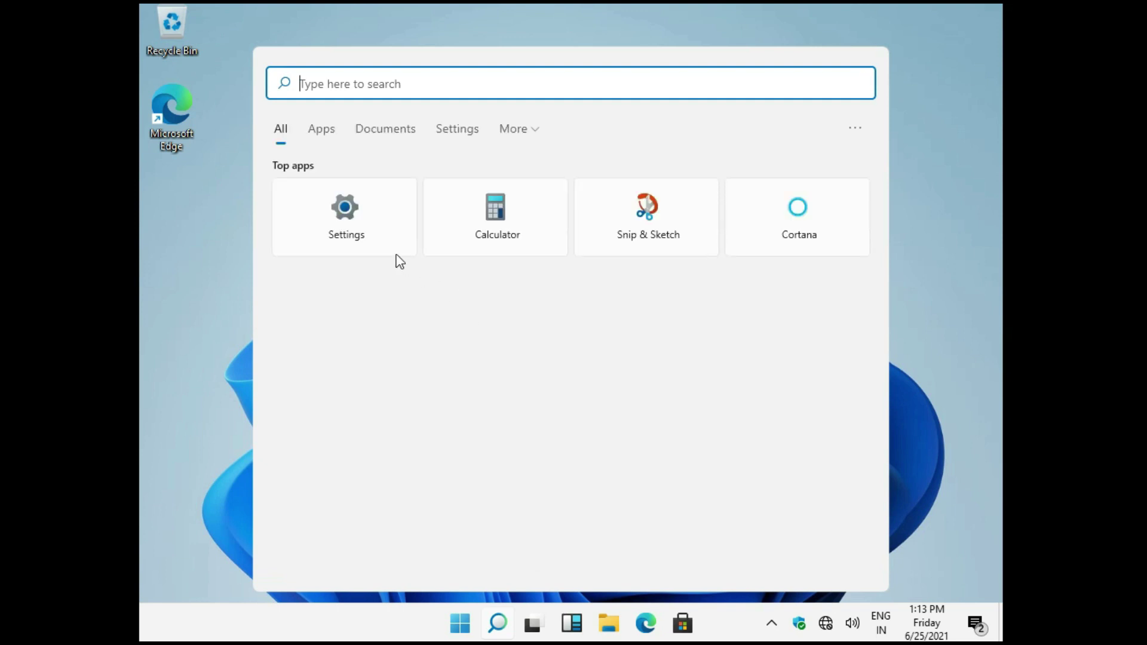
left_click(357, 235)
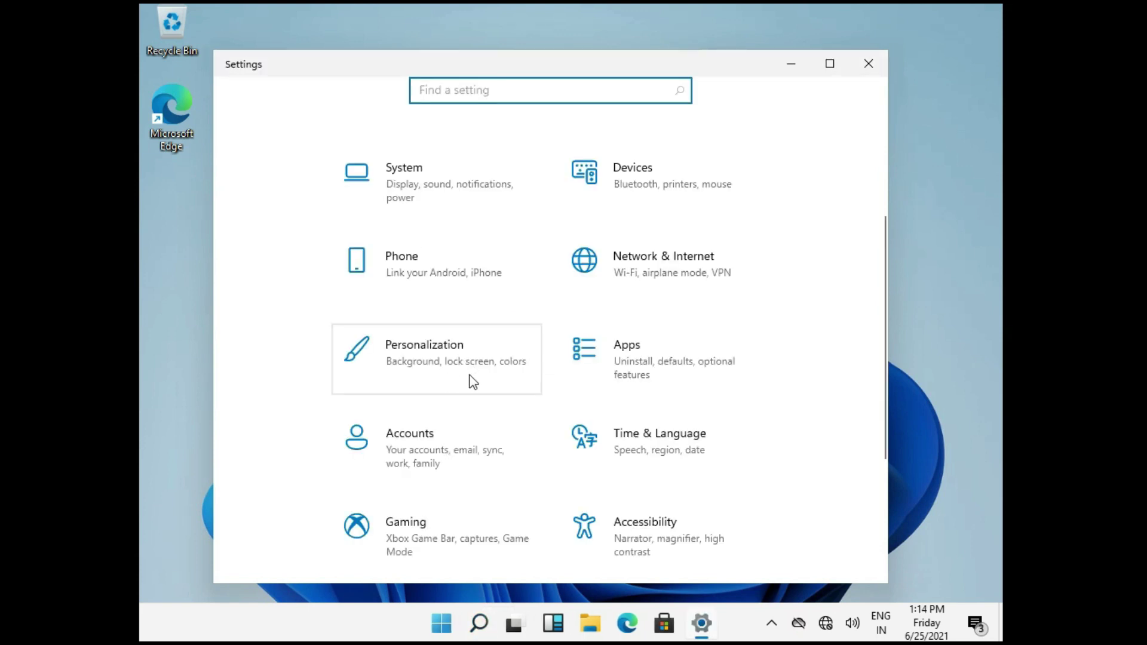
left_click(455, 364)
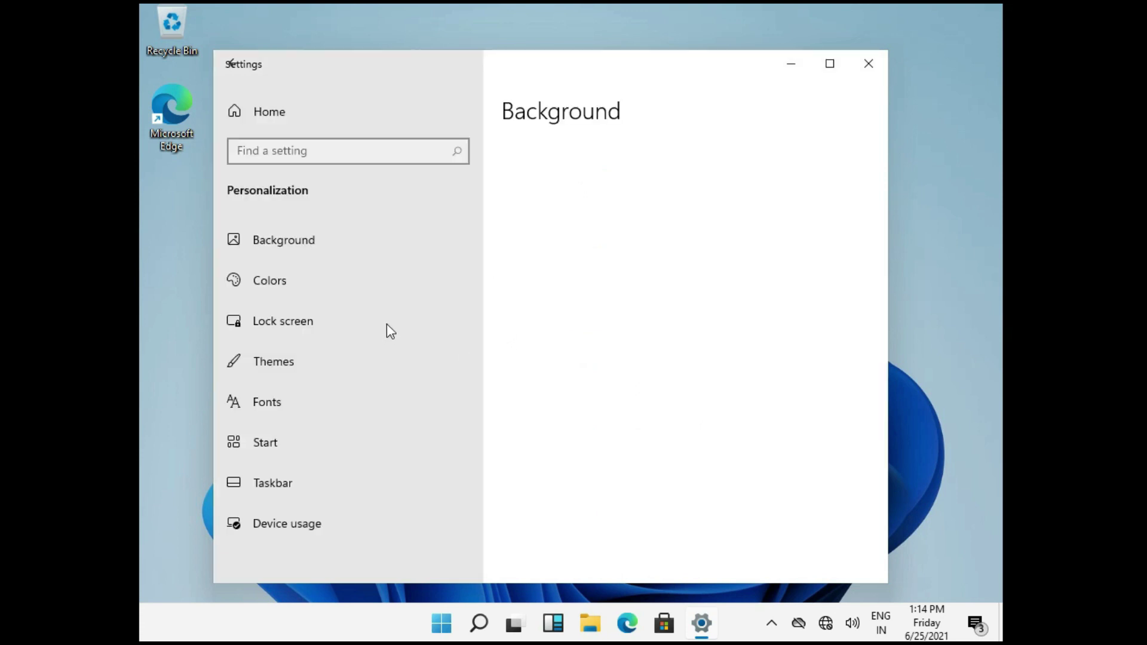
left_click(293, 362)
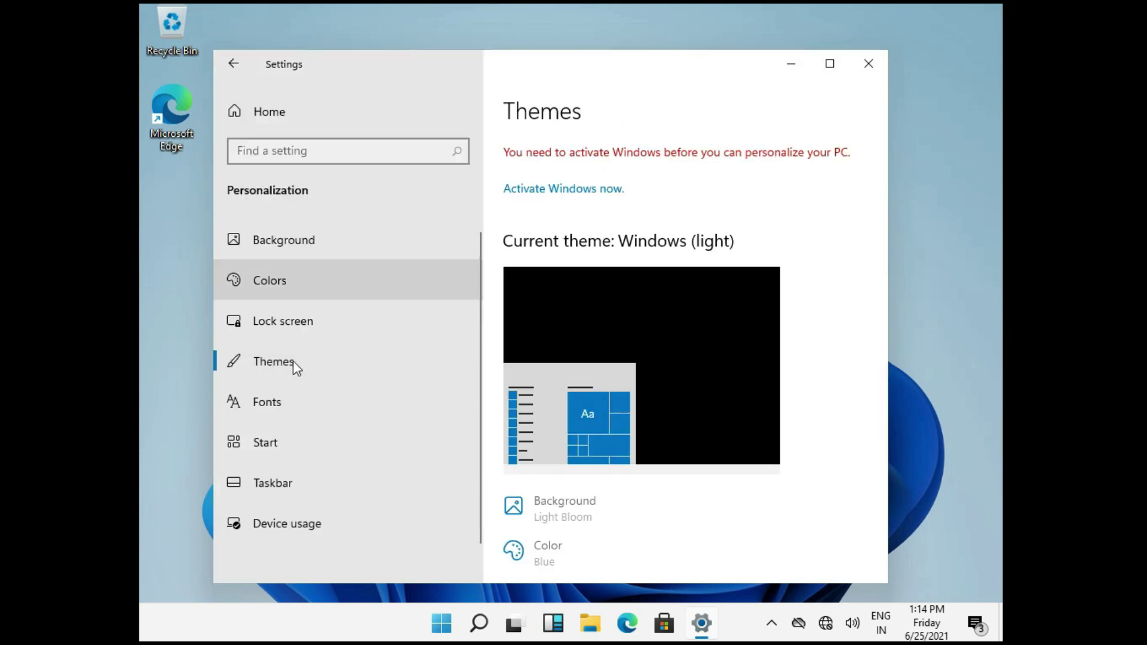
scroll(724, 311, "down", 10)
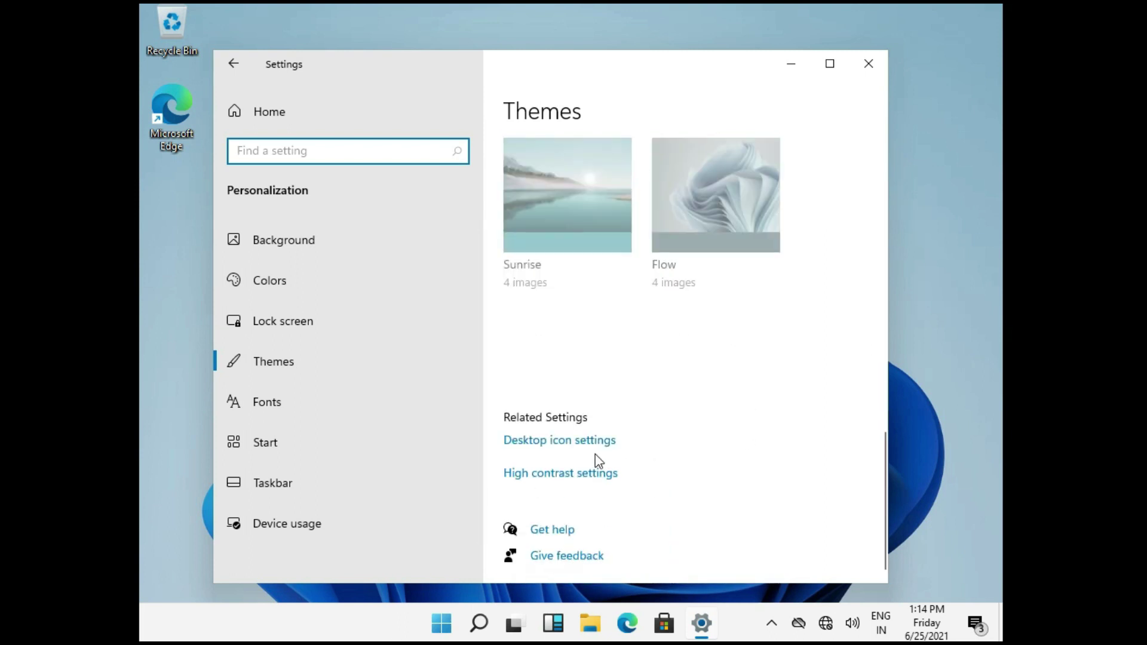
Step: Enable the Computer icon in Desktop Icon Settings, apply the change, and close the Settings window
left_click(559, 441)
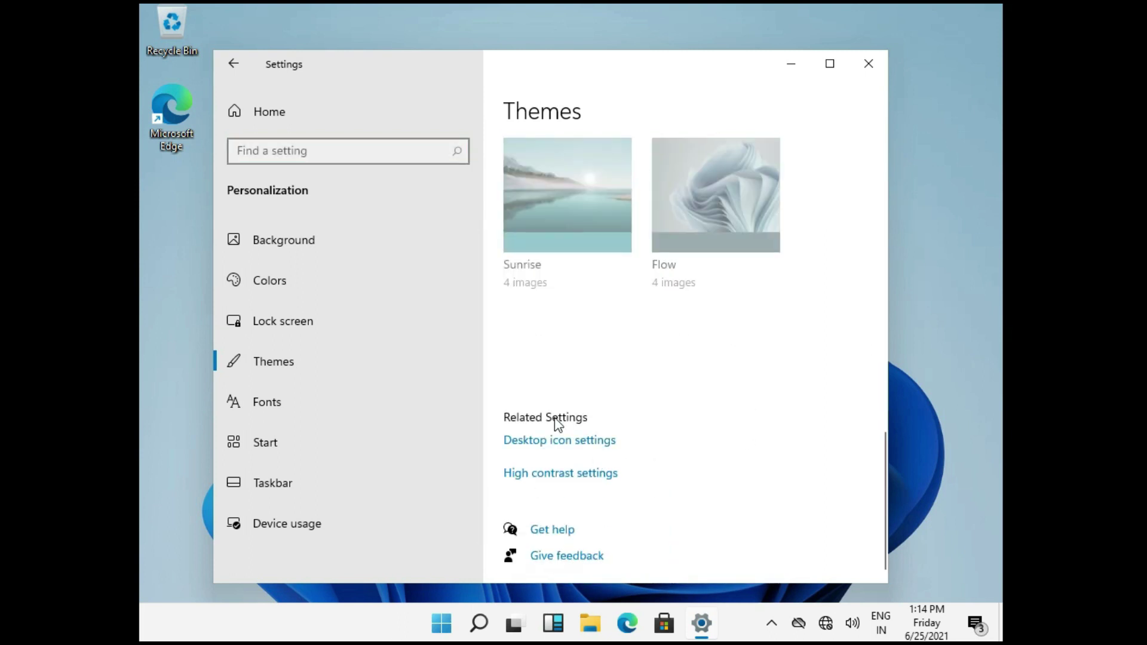
left_click(220, 120)
left_click(478, 407)
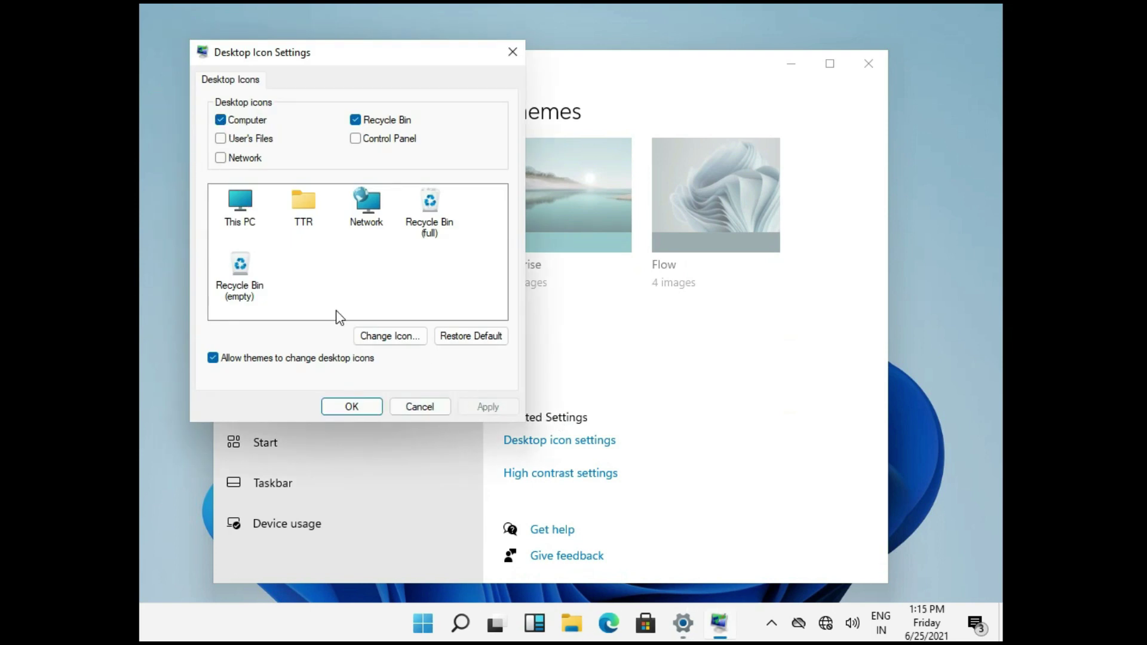
left_click(366, 407)
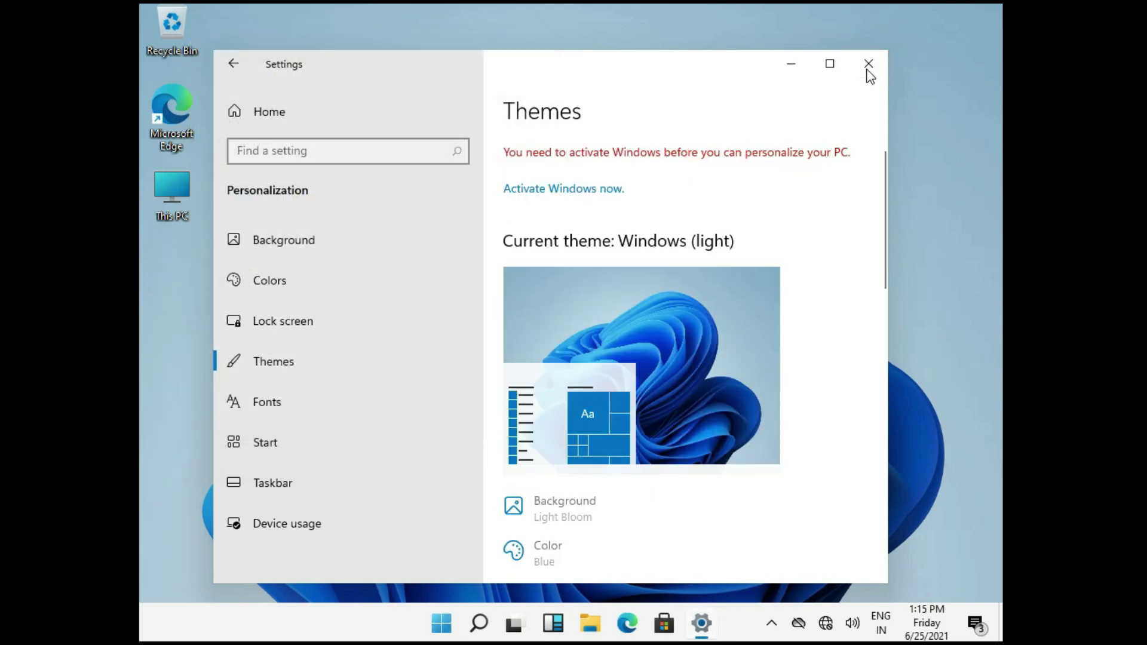
left_click(868, 65)
Step: Refresh the desktop and open This PC in a maximized window to view its folders and drives, closing it when done
right_click(640, 121)
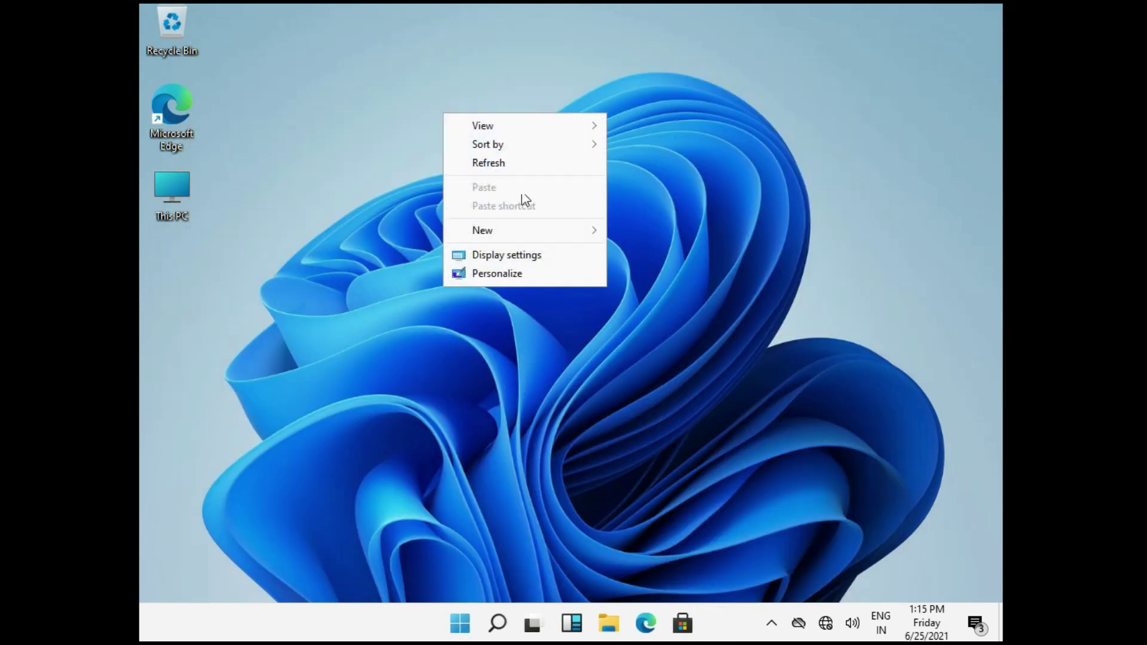
left_click(520, 173)
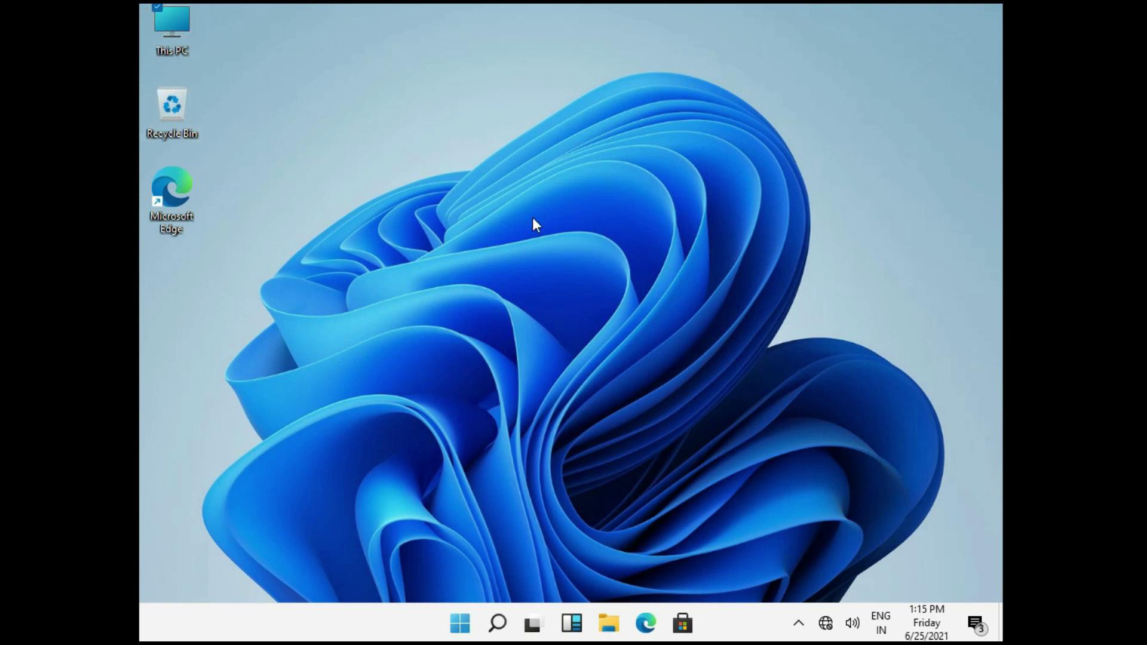
key("Return")
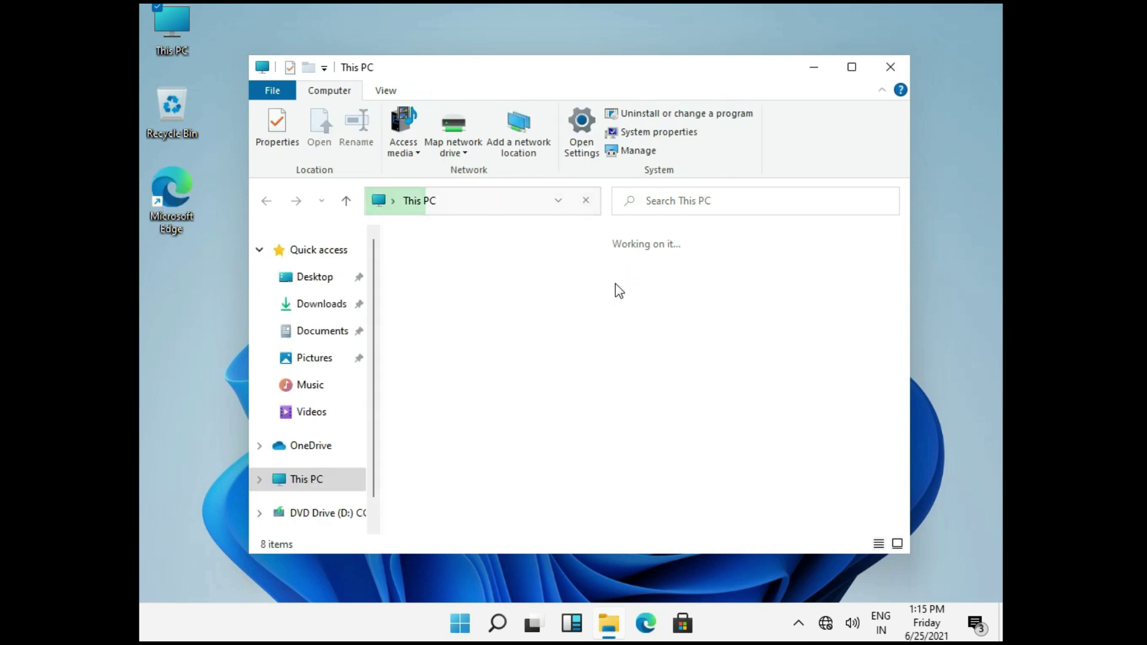
left_click(853, 67)
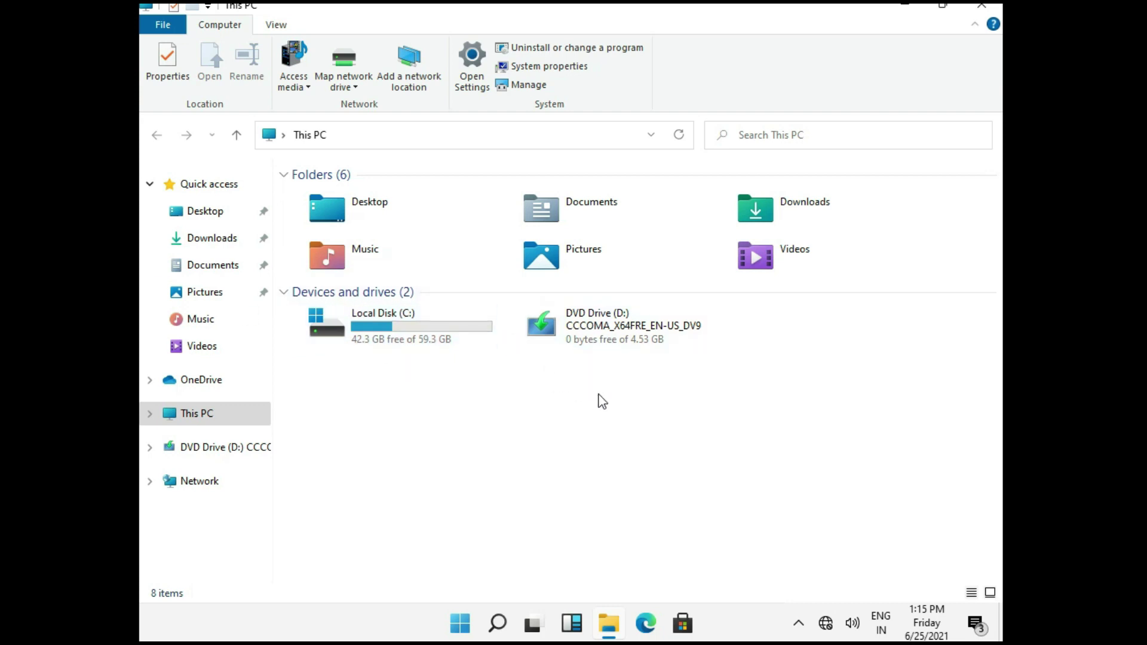
left_click(991, 11)
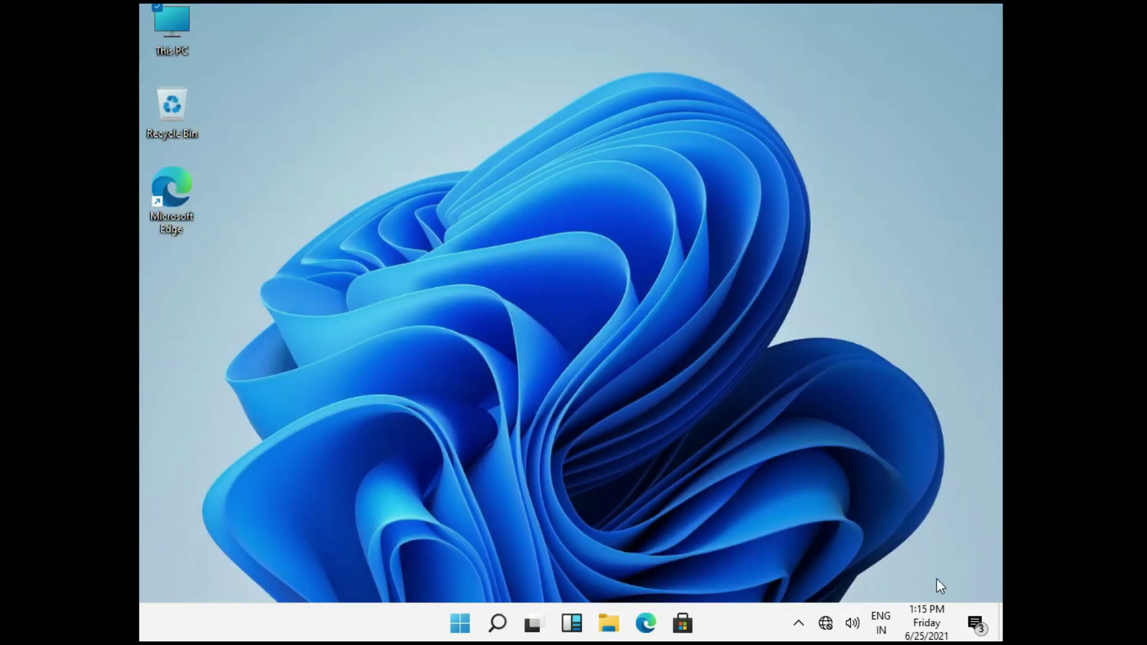
Step: Open the notifications, look through the categories on the maximized Settings home page, and close Settings
left_click(976, 623)
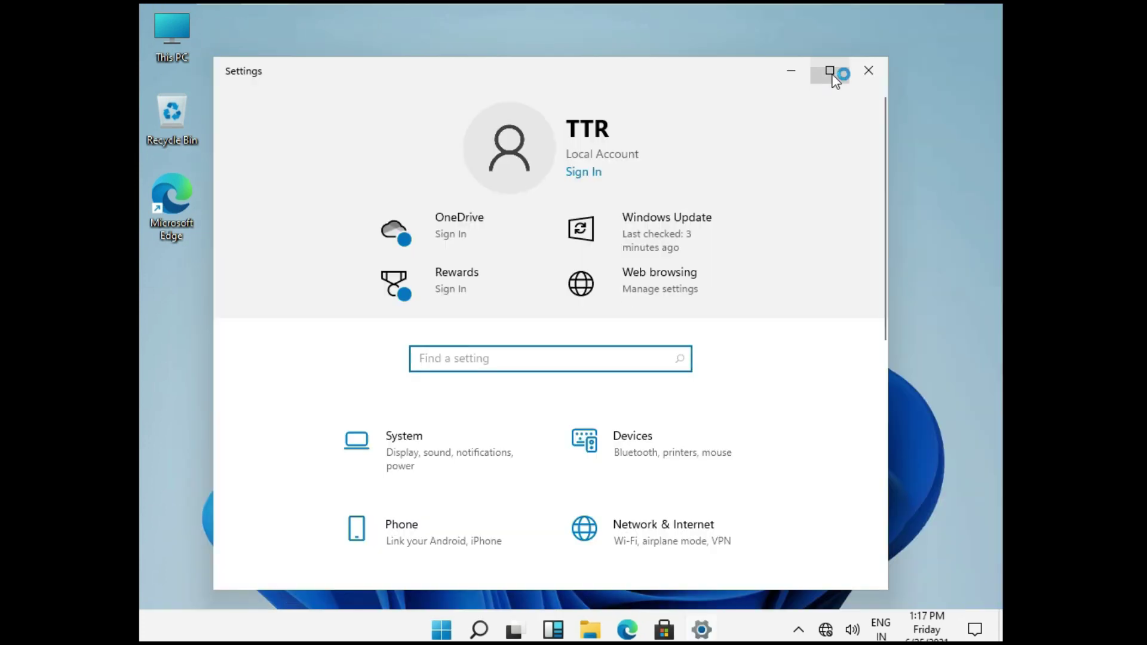
left_click(833, 72)
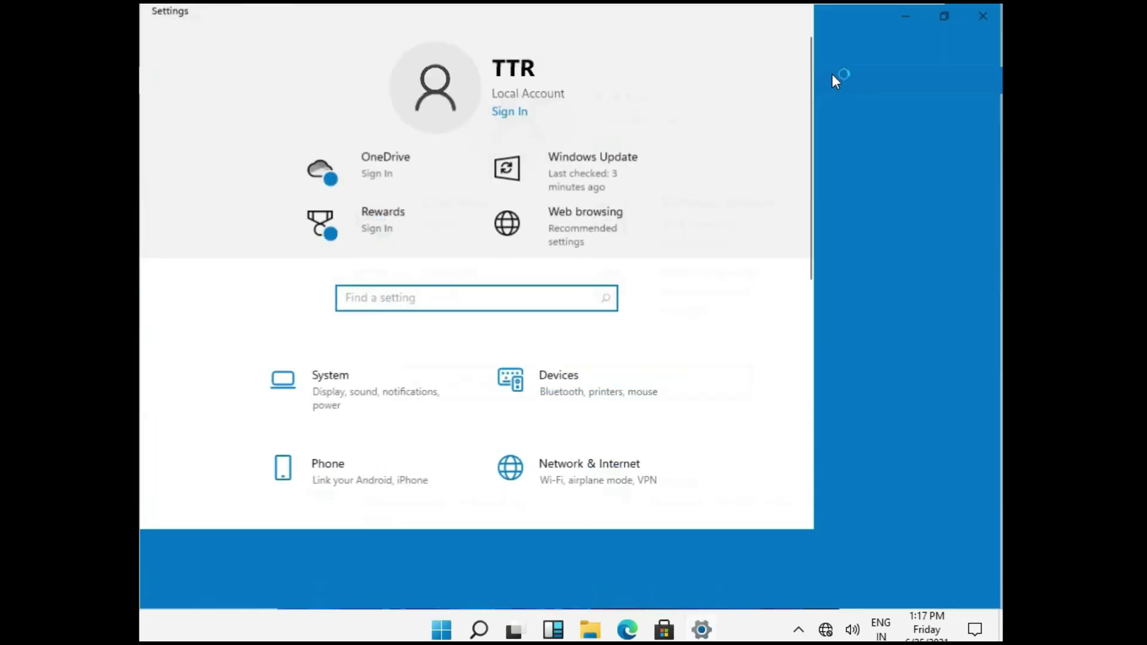
scroll(759, 217, "down", 3)
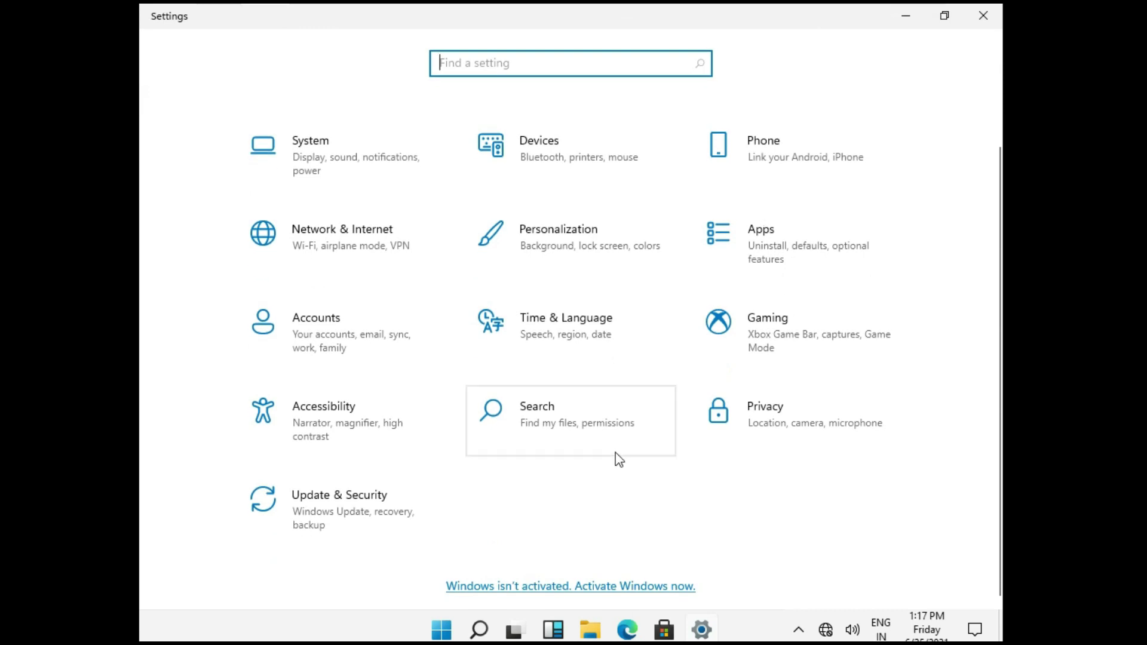
scroll(618, 459, "up", 3)
left_click(980, 9)
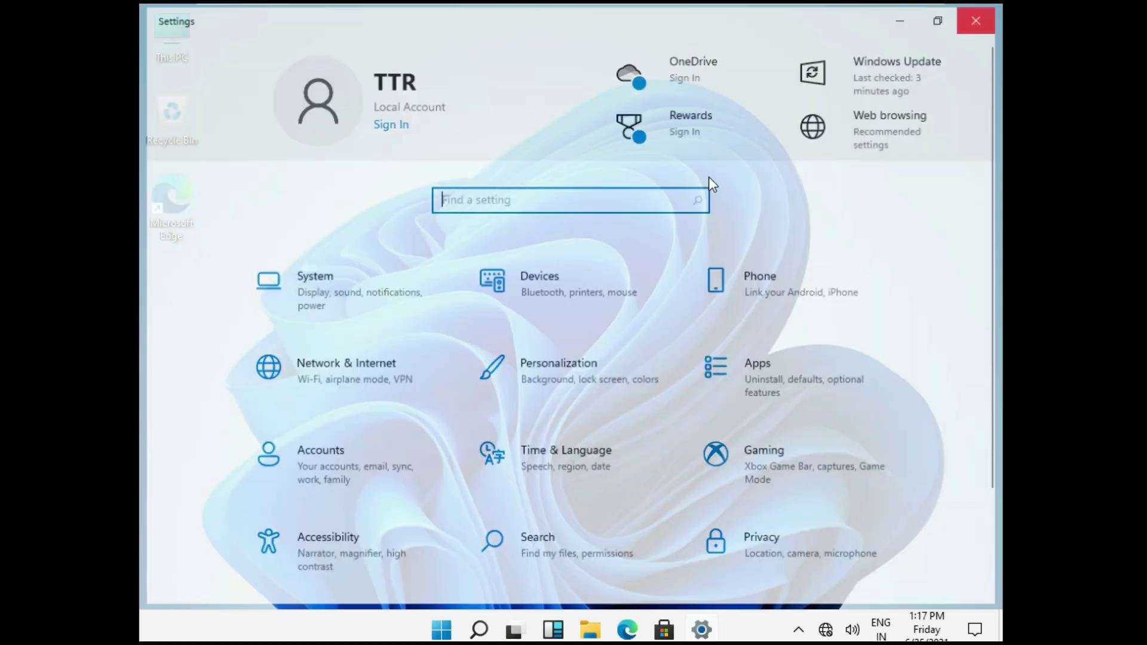